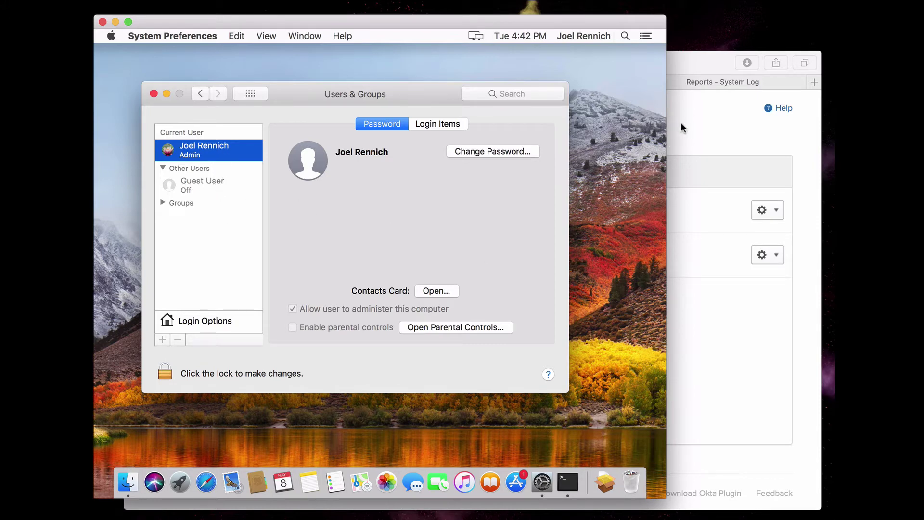
Show the NoMAD Login Access app's Assignments page, with its two individually assigned people.
click(690, 136)
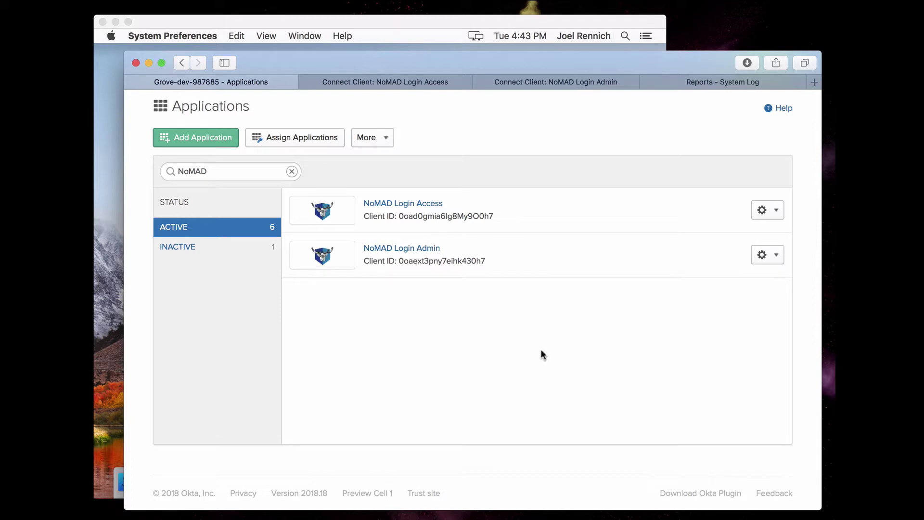
click(431, 83)
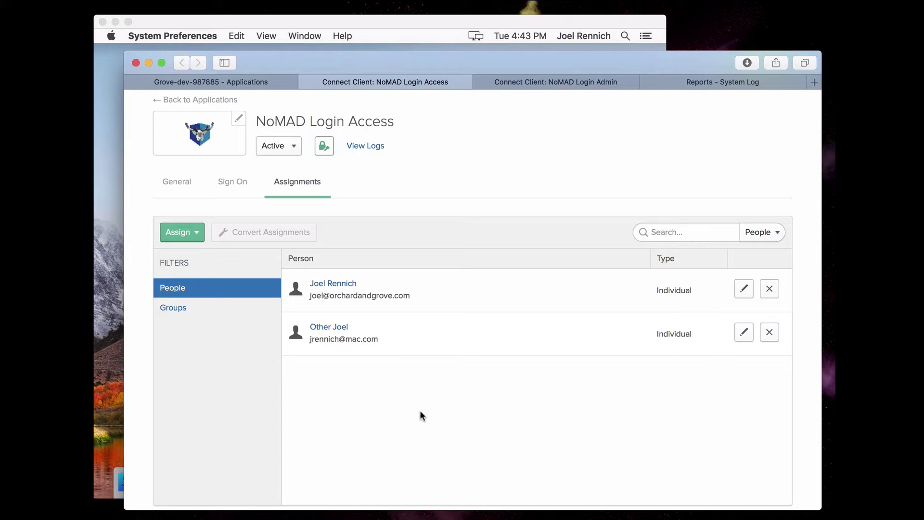
Switch the Mac to the NoMAD Login+ login window via fast user switching.
click(399, 22)
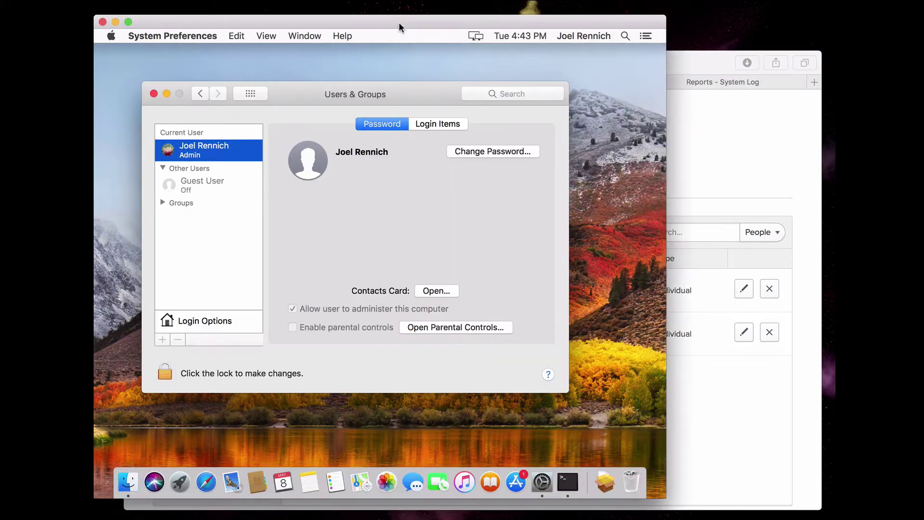
click(568, 34)
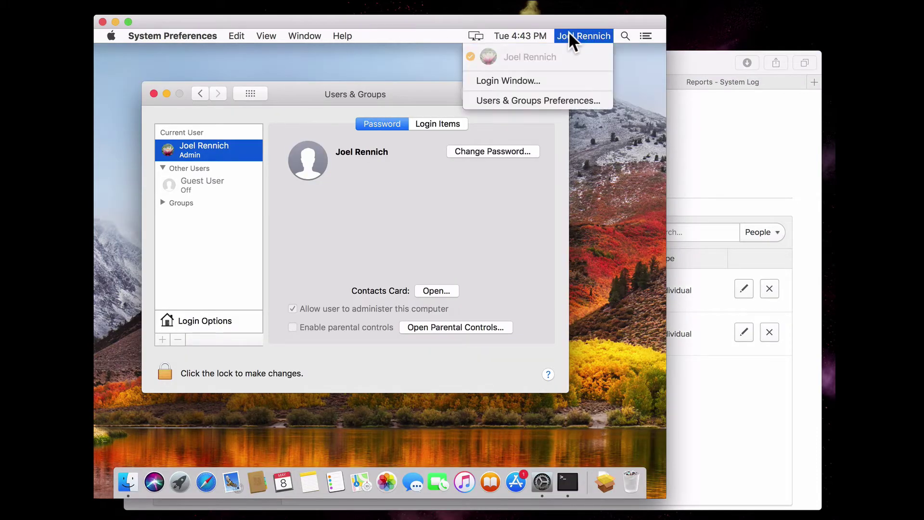
click(545, 81)
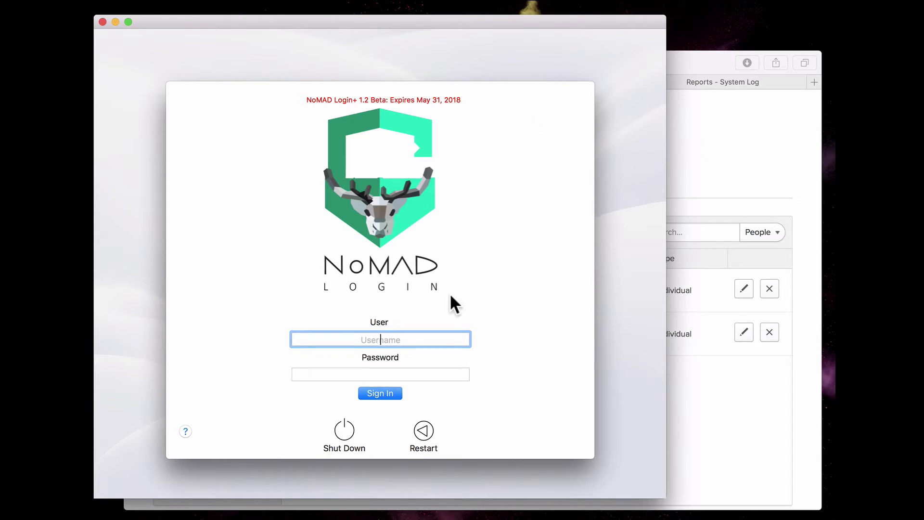
Attempt to sign in with the Demo User's username and password; the login is refused.
text(d)
key(BackSpace)
text(beta)
key(Tab)
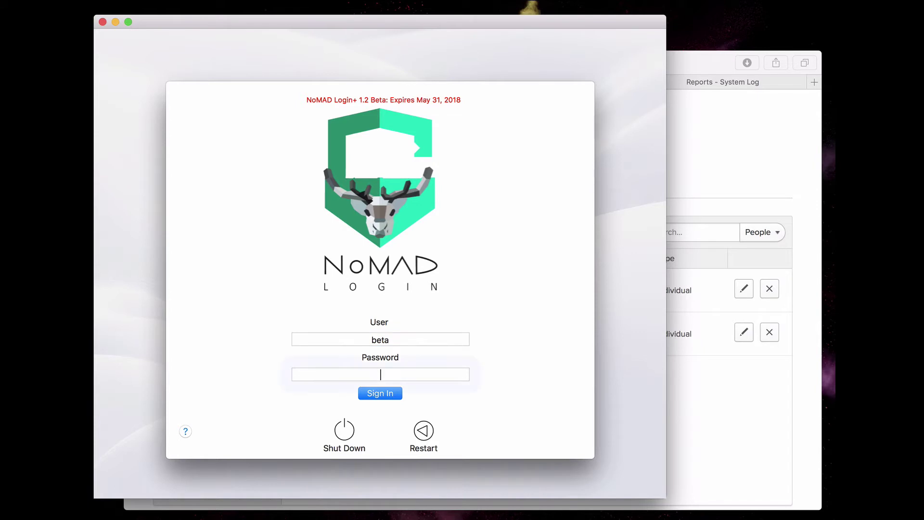
text(*********)
key(BackSpace)
key(BackSpace)
key(BackSpace)
key(BackSpace)
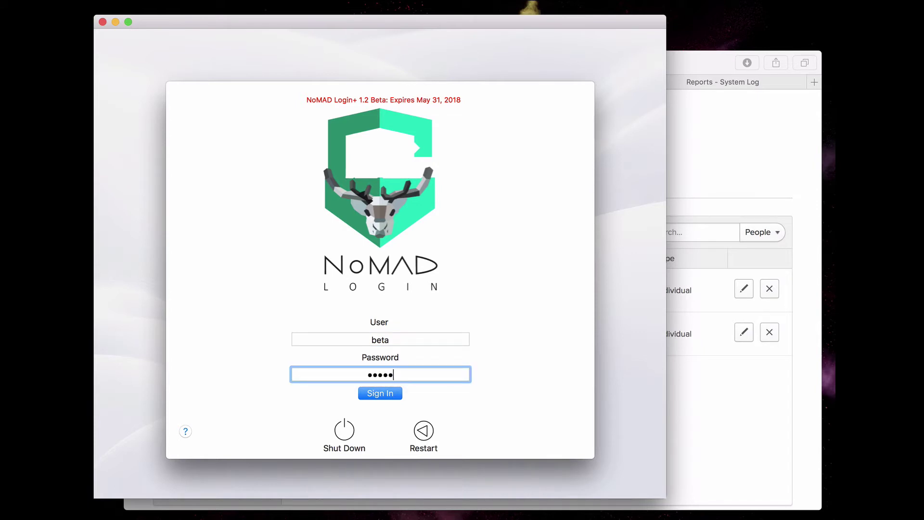
key(BackSpace)
key(BackSpace)
key(BackSpace)
key(BackSpace)
key(BackSpace)
text(********)
key(Return)
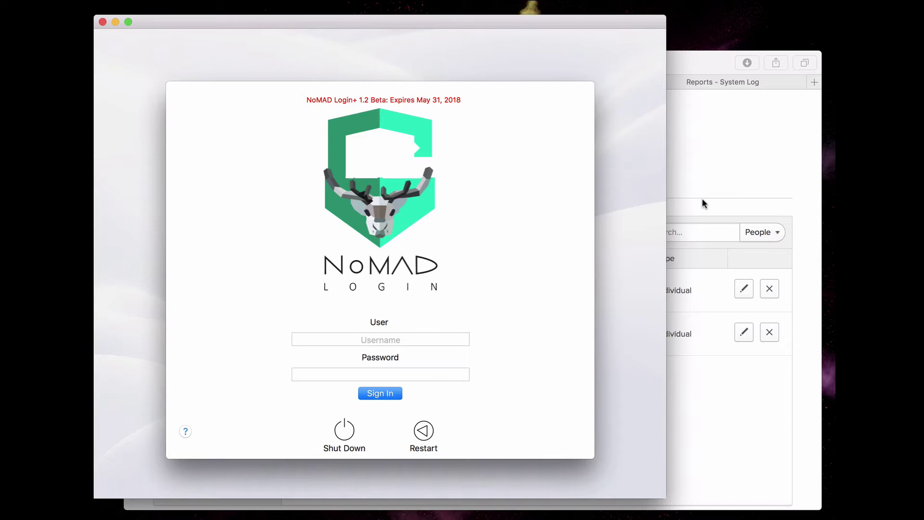
Assign NoMAD Login Access to Demo User through Assign to People, searching 'demo'.
click(706, 168)
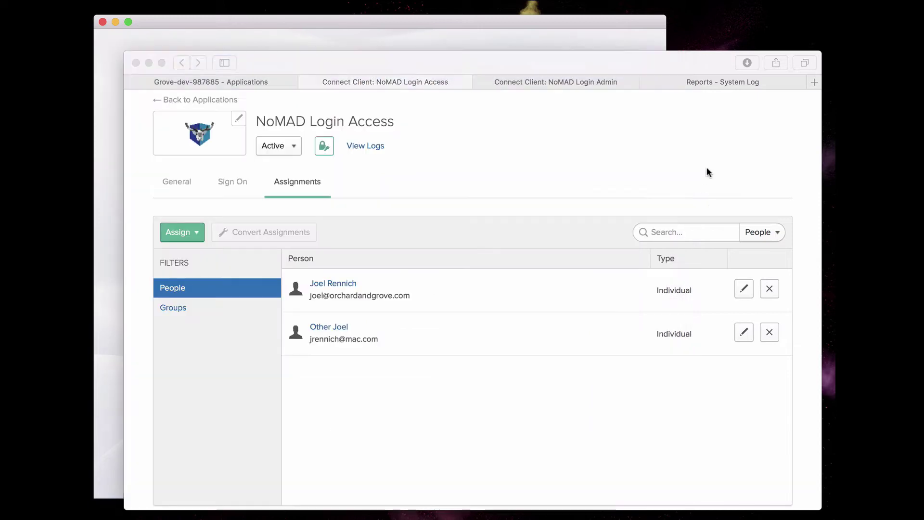
click(185, 233)
click(187, 256)
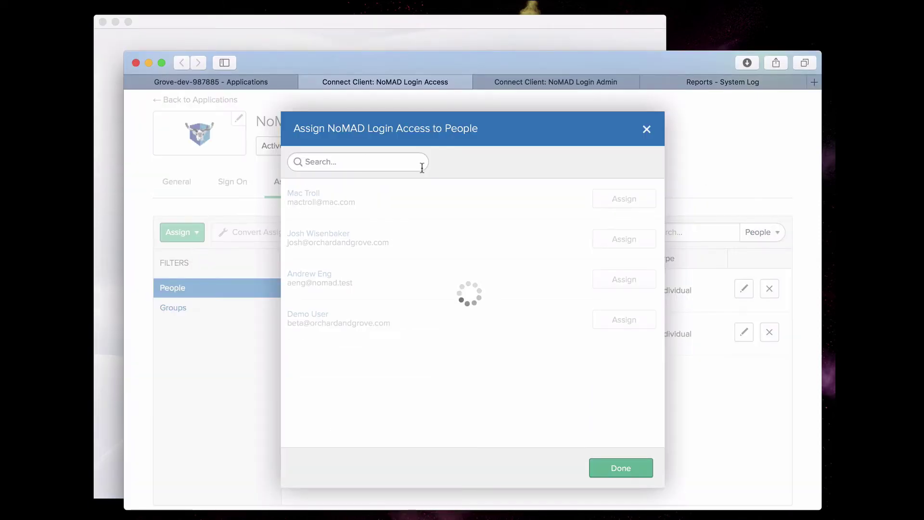
text(demo)
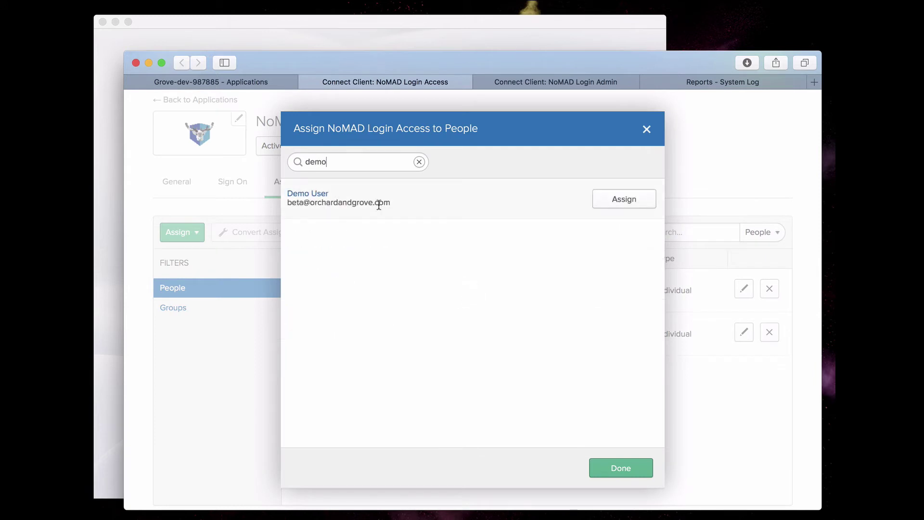
click(624, 200)
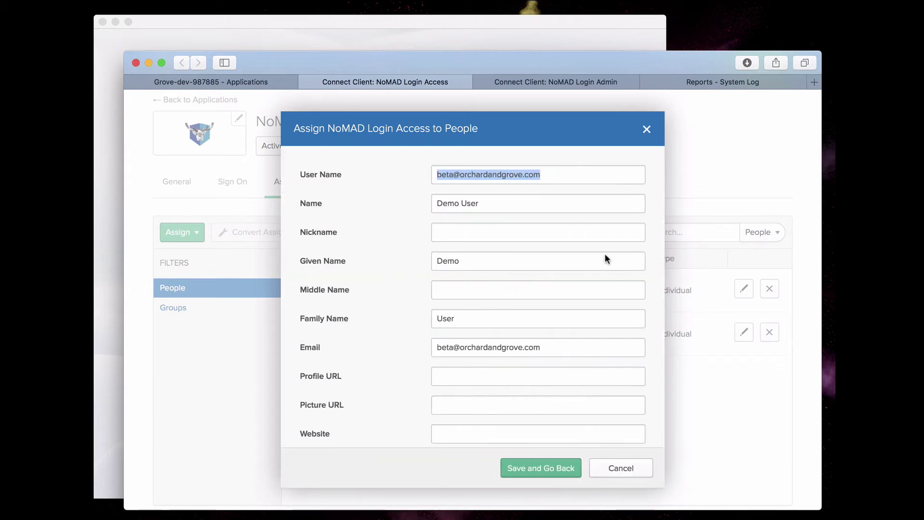
click(533, 470)
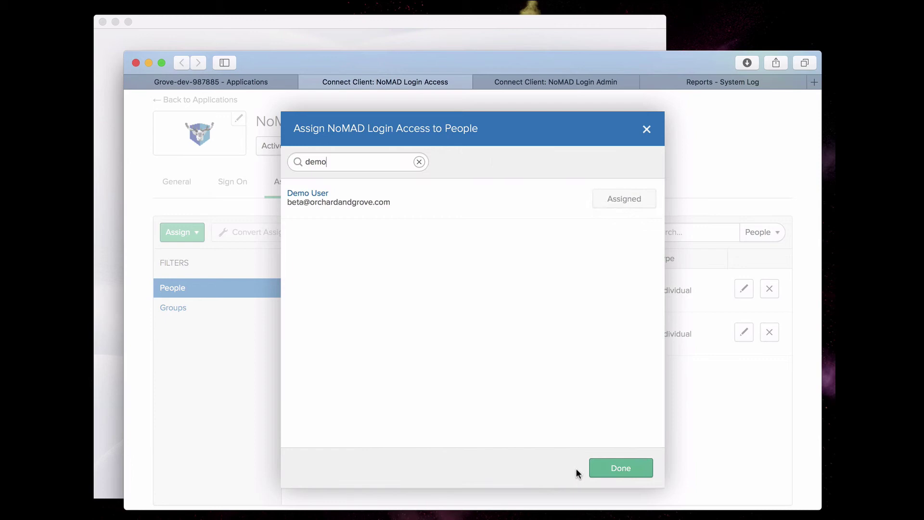
click(609, 468)
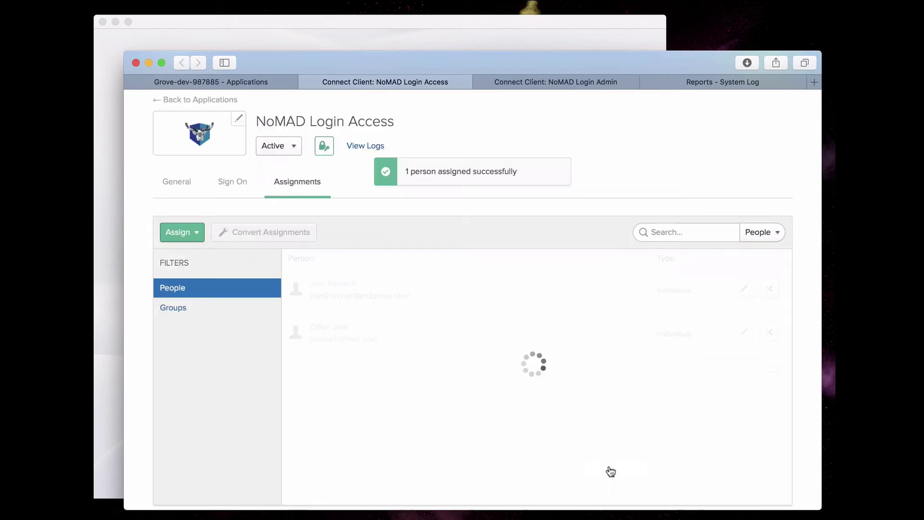
Sign in as Demo User with the account password and reach the Finder desktop.
click(438, 25)
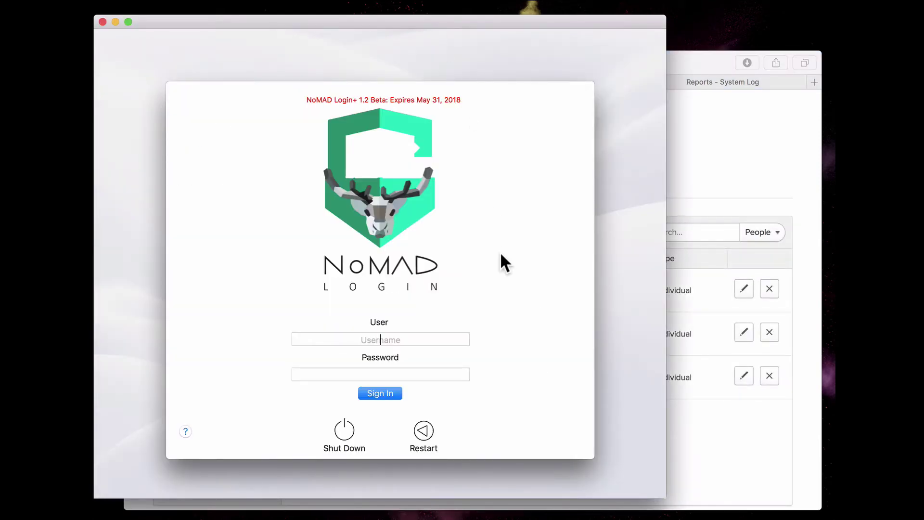
text(betapassword)
key(Return)
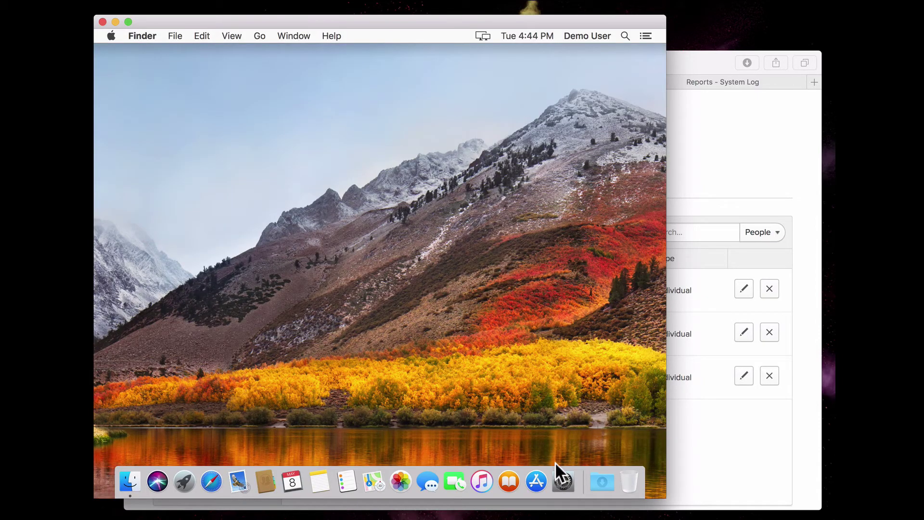
Check Demo User is Standard in Users & Groups, then log Demo User out.
click(561, 477)
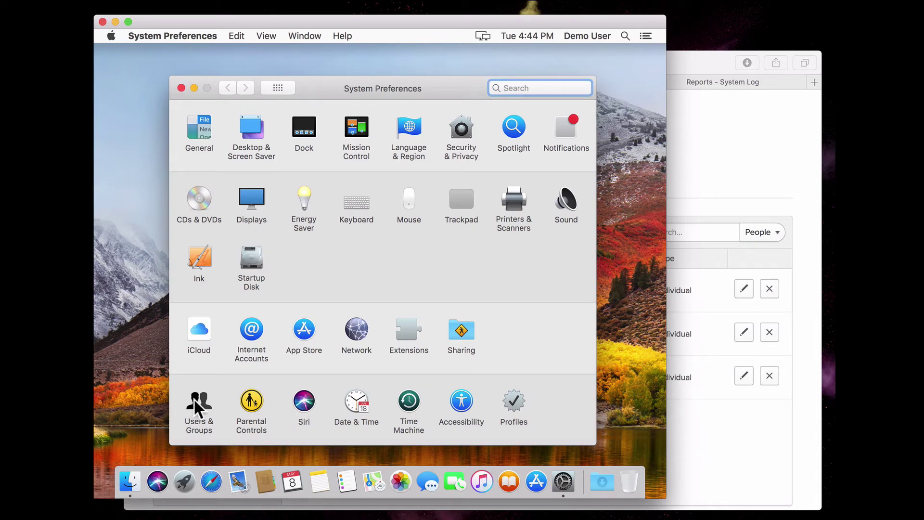
click(193, 397)
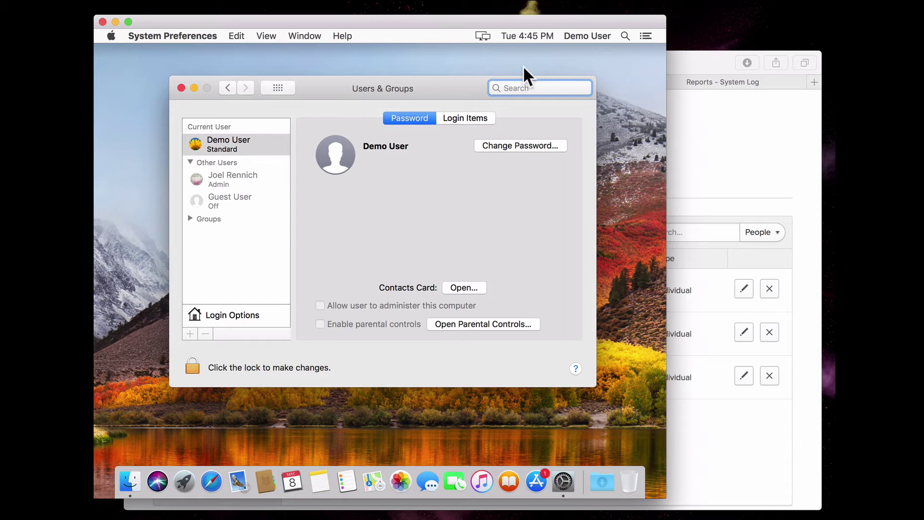
click(110, 36)
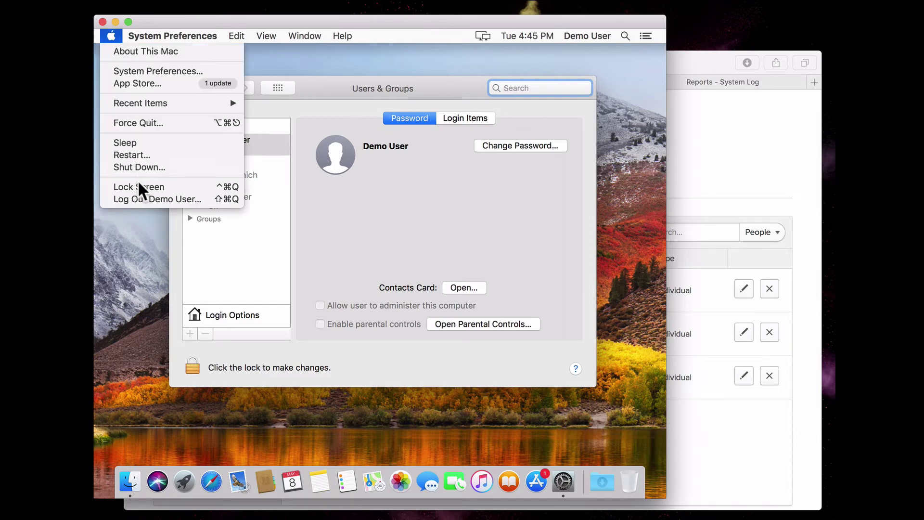
click(144, 198)
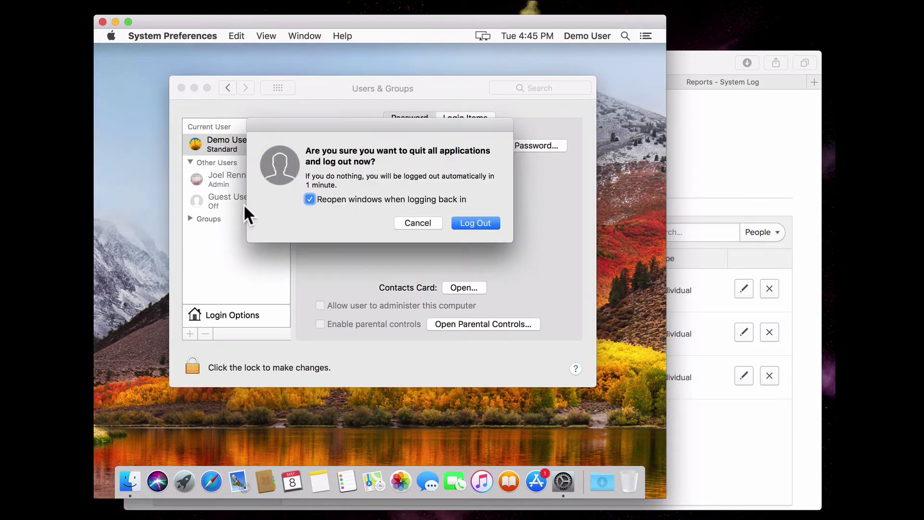
click(478, 222)
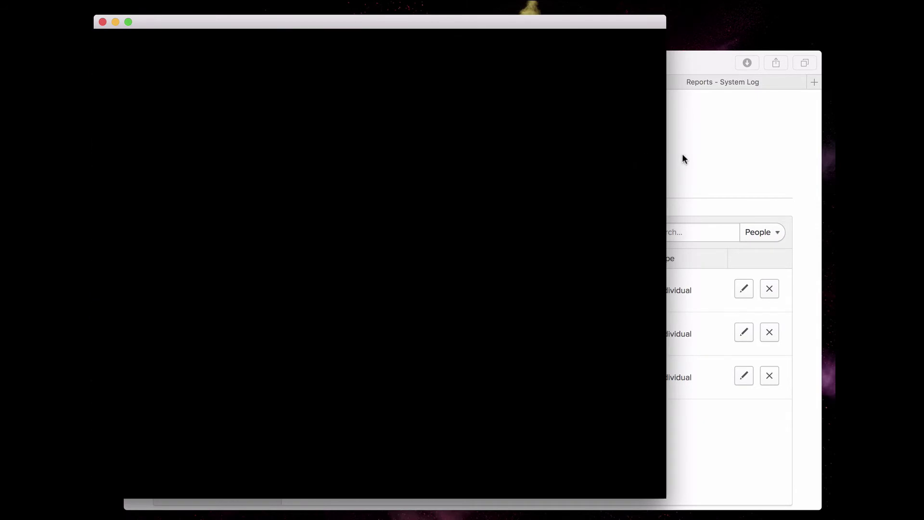
click(683, 155)
Show the NoMAD Login Admin app's assignments, which list a single assigned person.
click(550, 81)
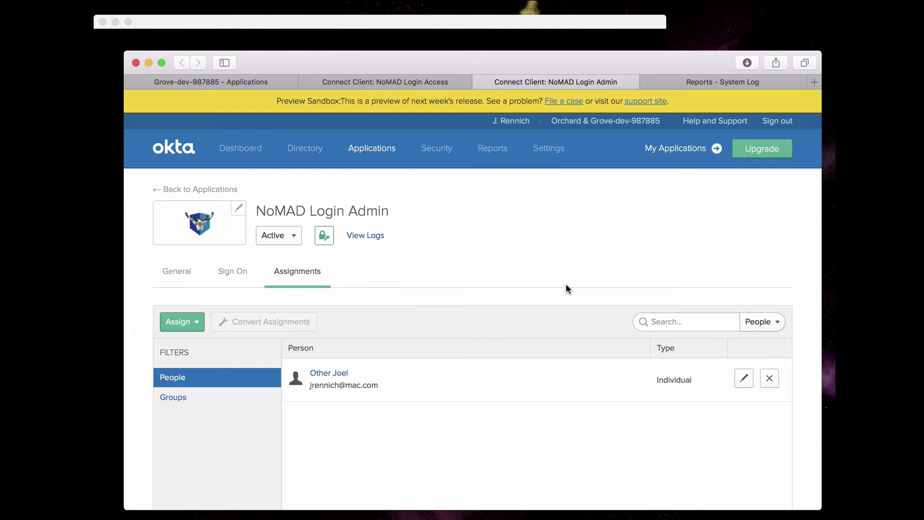
scroll(553, 267, down, 3)
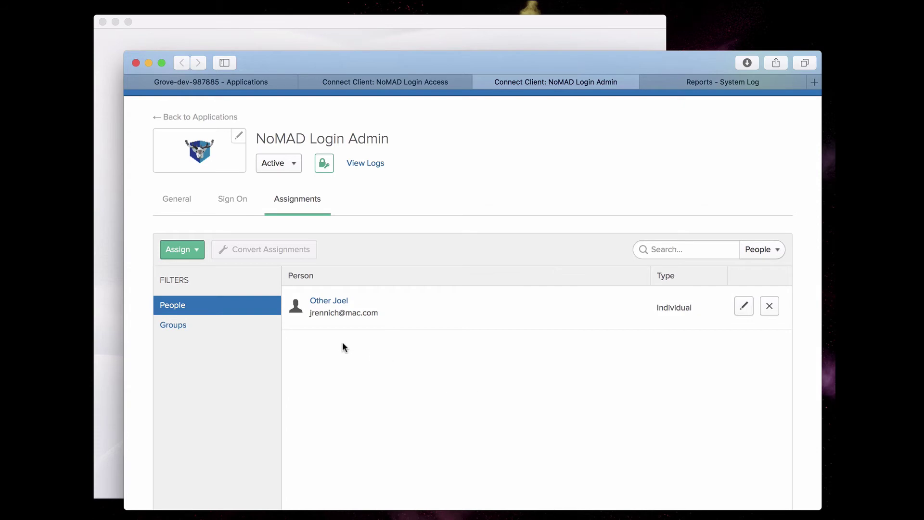
Sign in as the admin-assigned Okta account, approving the login with OKTA push.
click(352, 29)
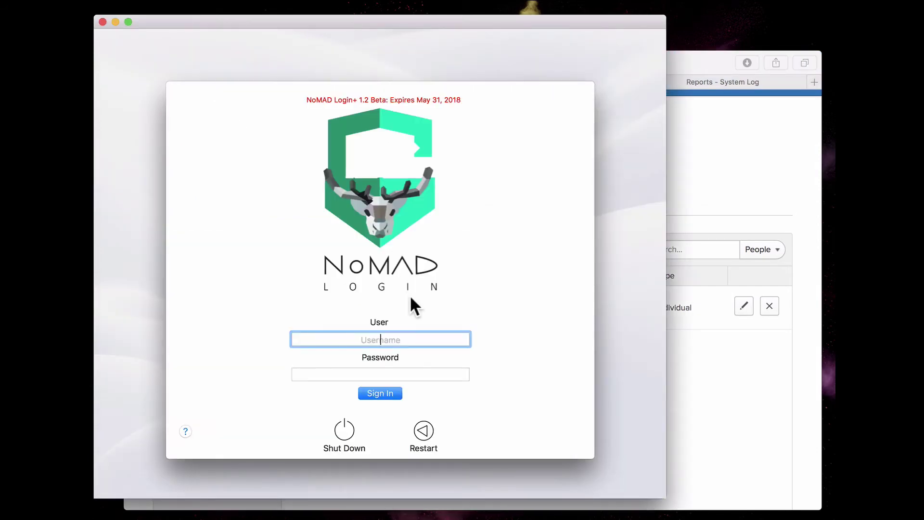
key(Tab)
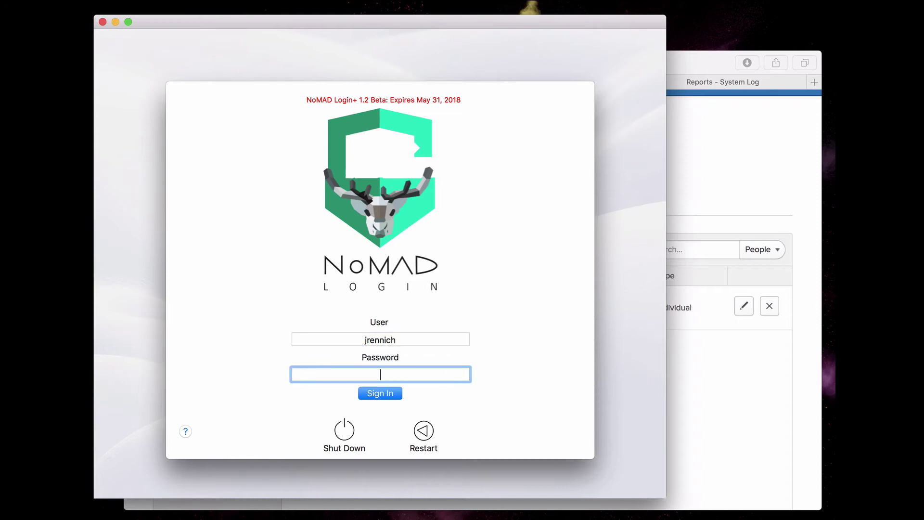
text(••••••••)
key(Return)
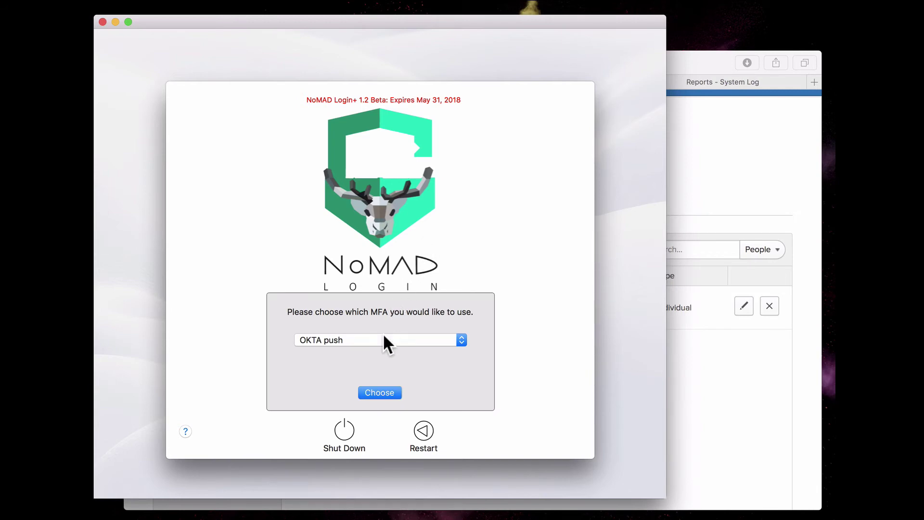
click(369, 390)
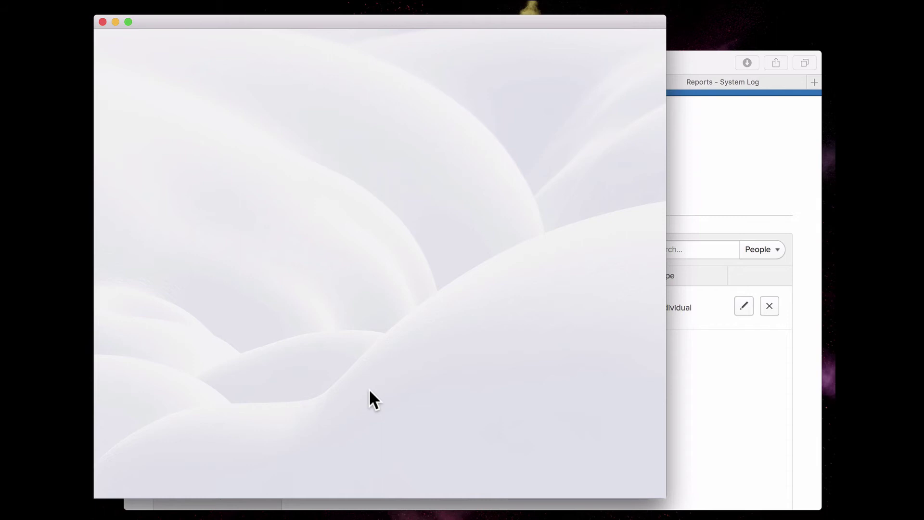
click(673, 96)
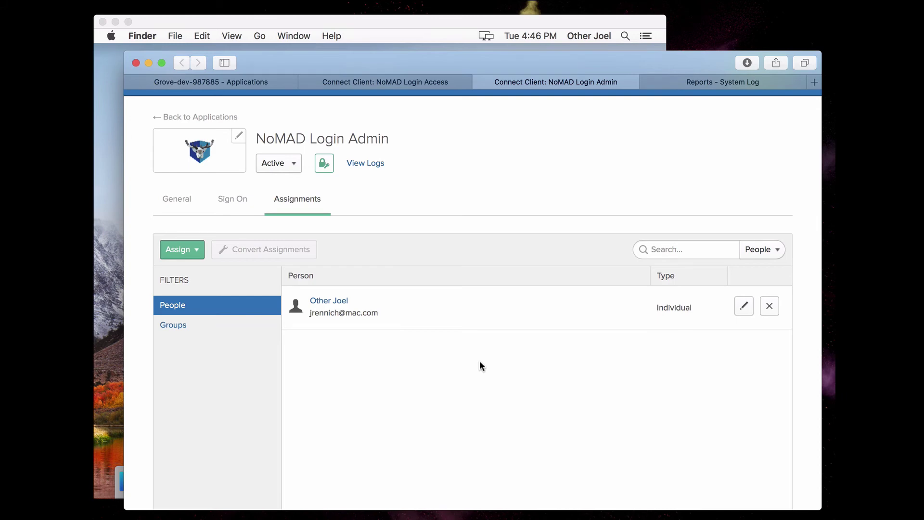
Open Users & Groups to confirm the signed-in account is an Admin.
click(437, 22)
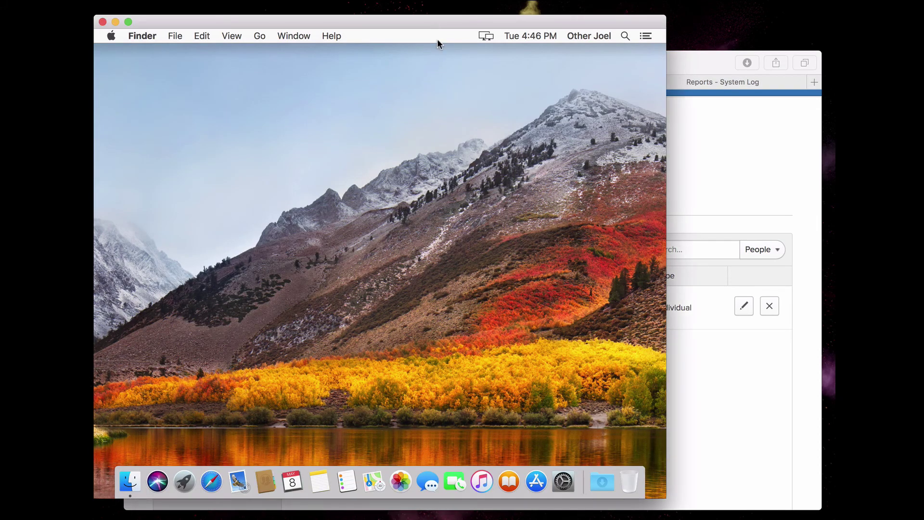
click(562, 479)
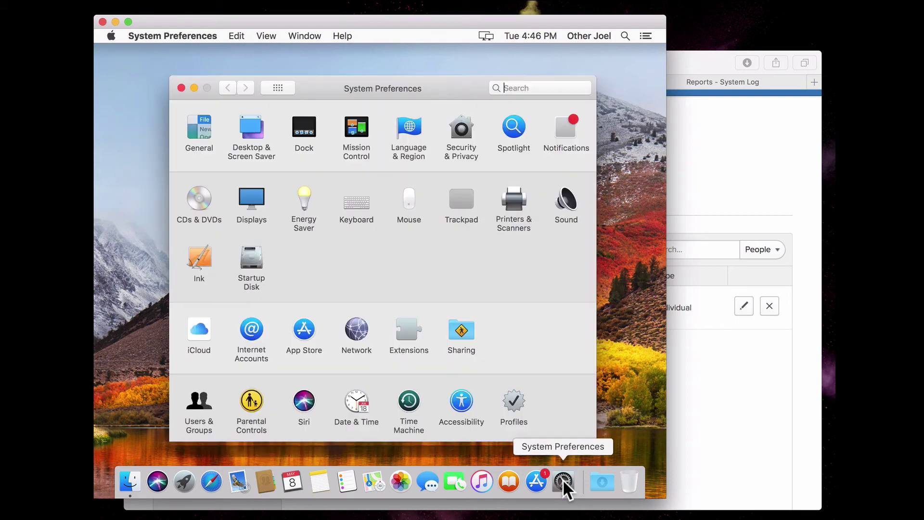
click(203, 400)
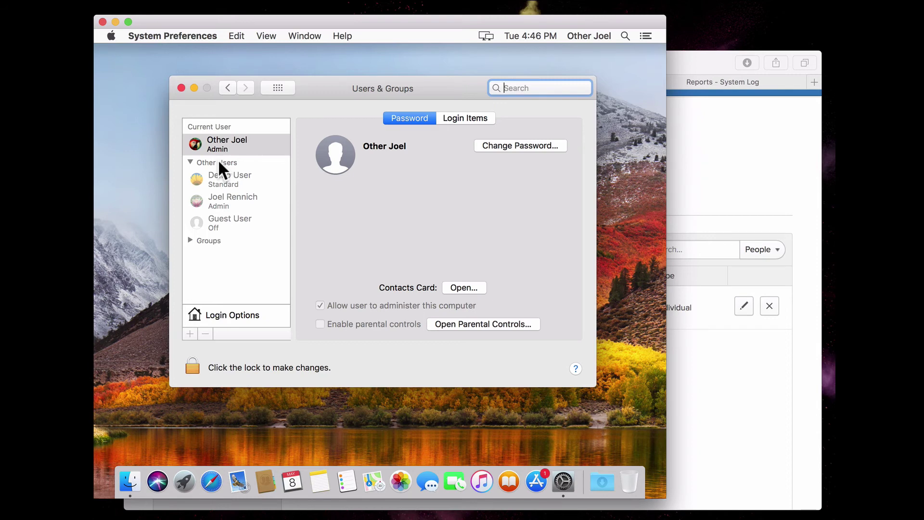
Review the Okta System Log for NoMAD user_not_assigned failures and admin sign-in successes.
click(757, 164)
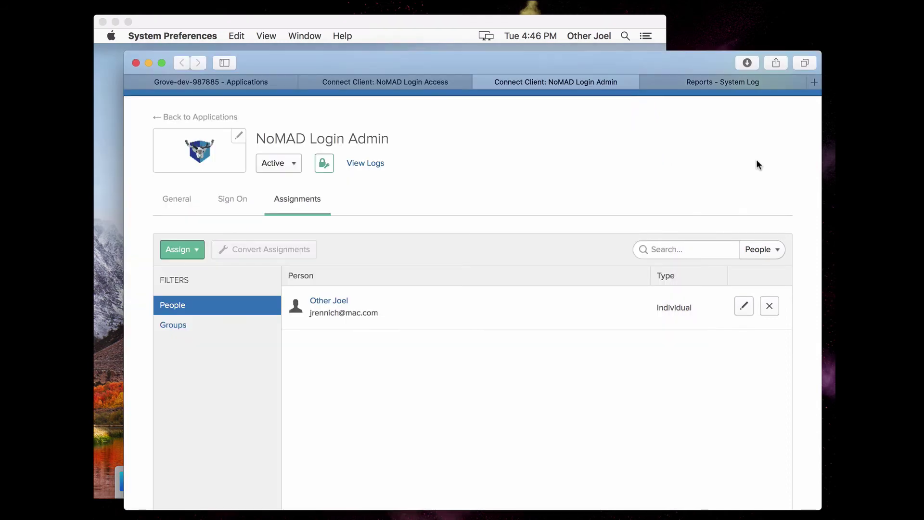
click(732, 84)
scroll(544, 367, down, 5)
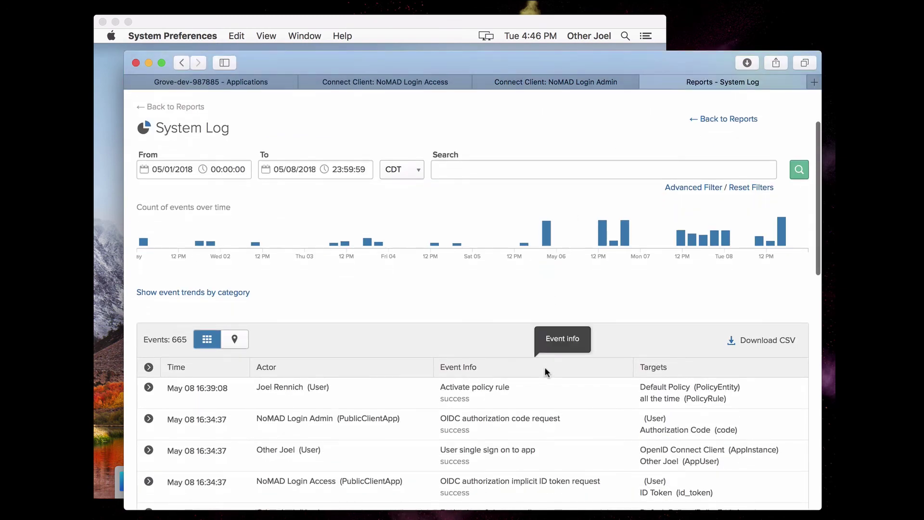
scroll(547, 388, down, 4)
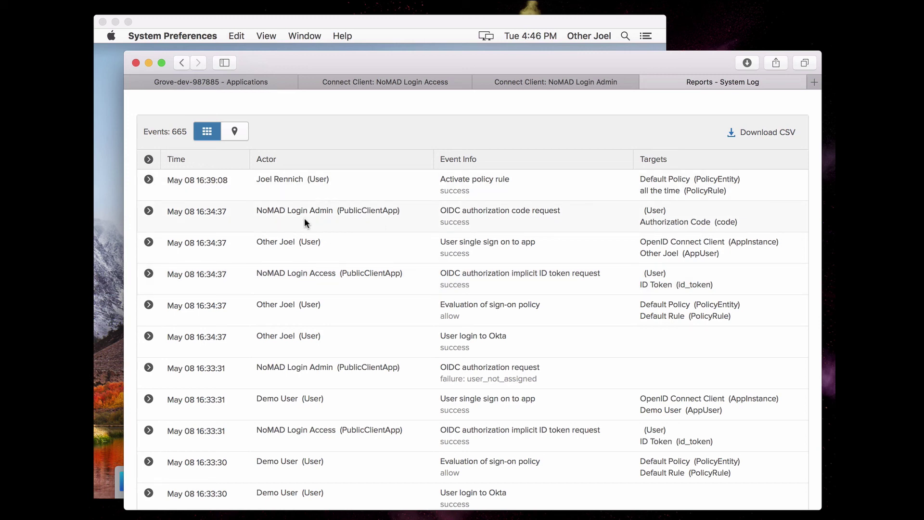
scroll(398, 231, down, 5)
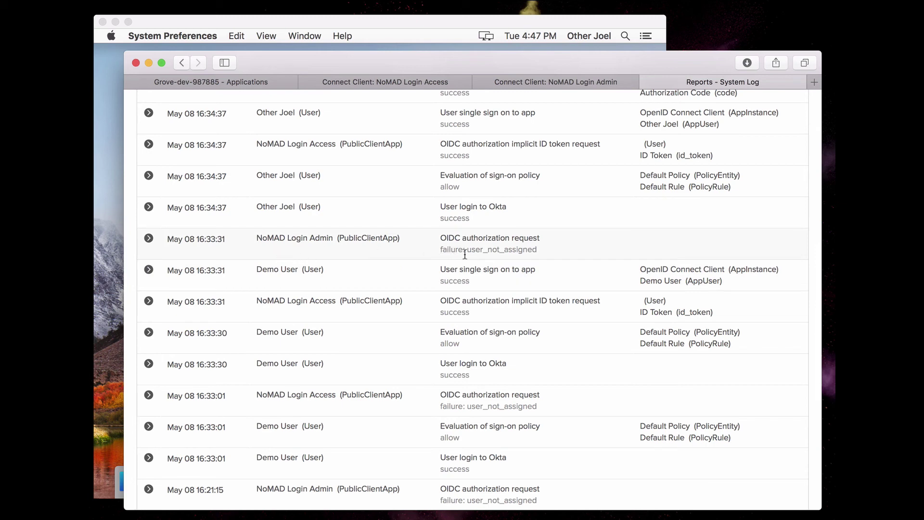
scroll(385, 278, down, 5)
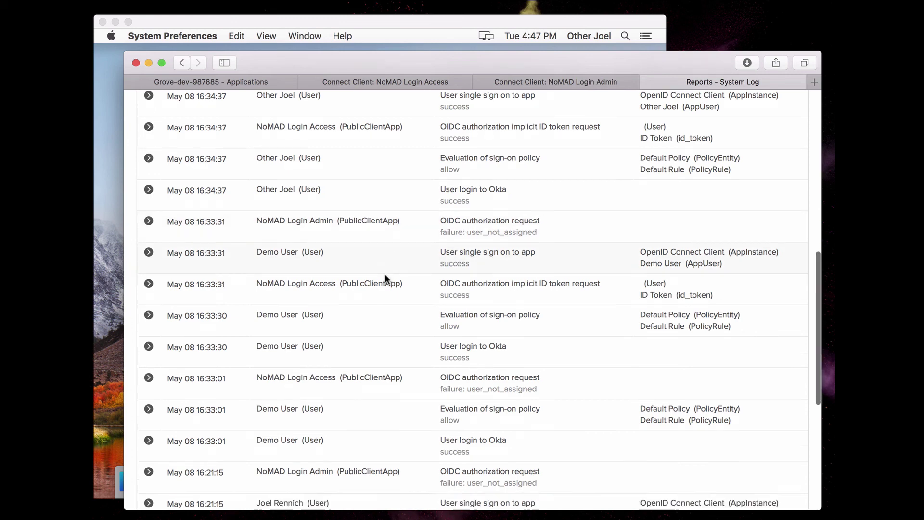